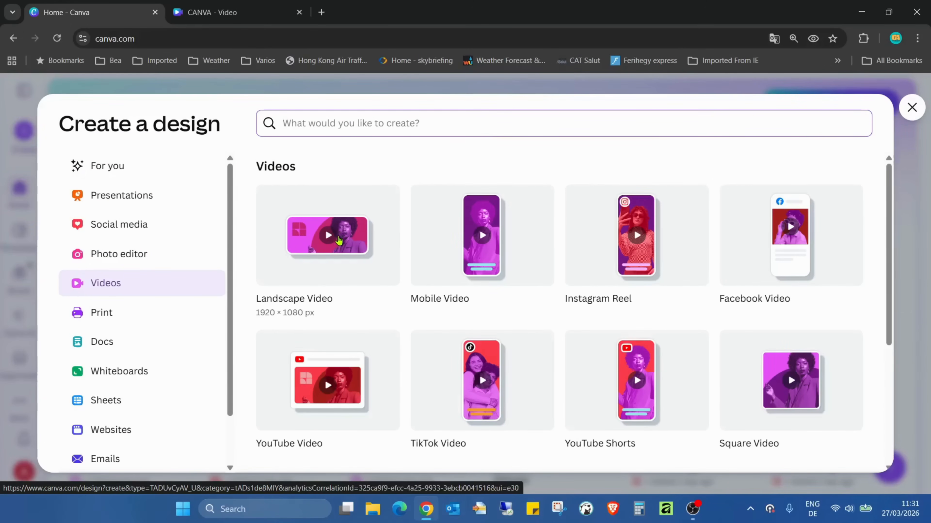
Step: Create a new Landscape Video design and add a heading reading TUTORIAL to its page
left_click(338, 239)
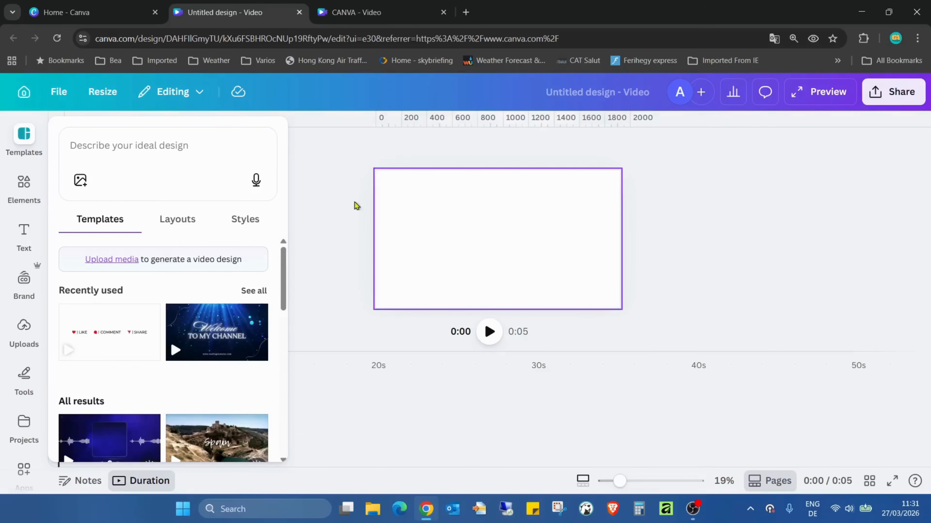
left_click(20, 228)
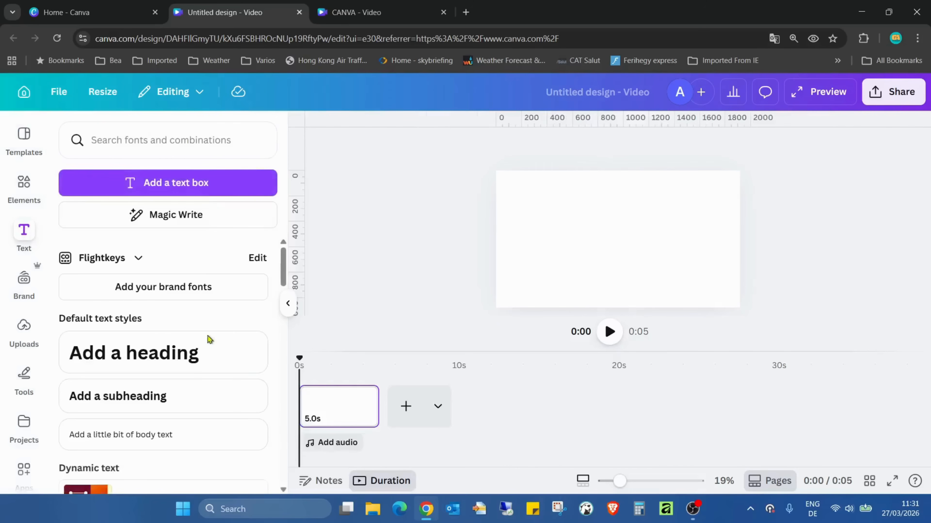
left_click(201, 362)
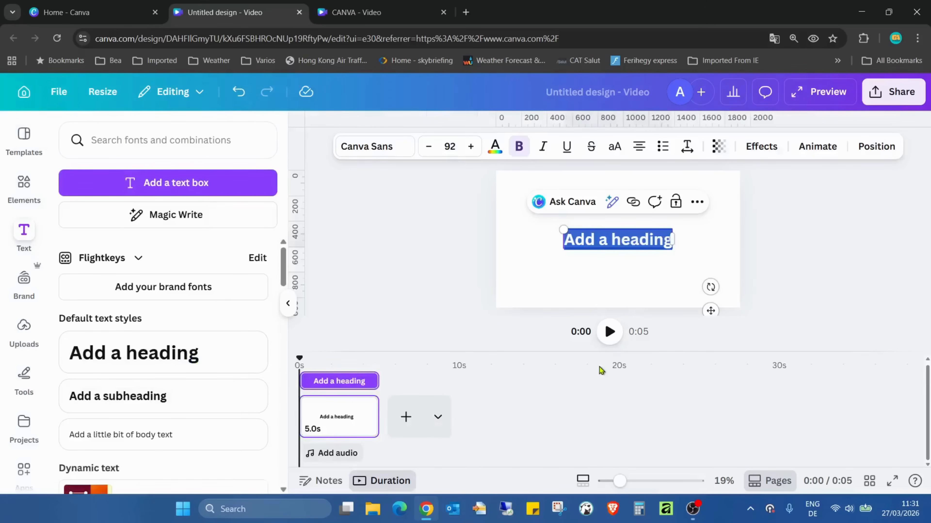
type("TUTORIAL")
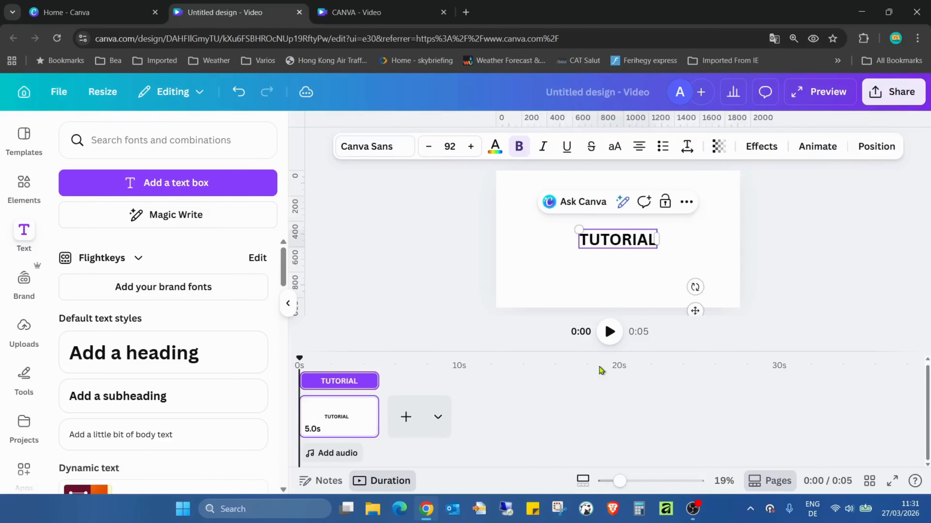
left_click(677, 256)
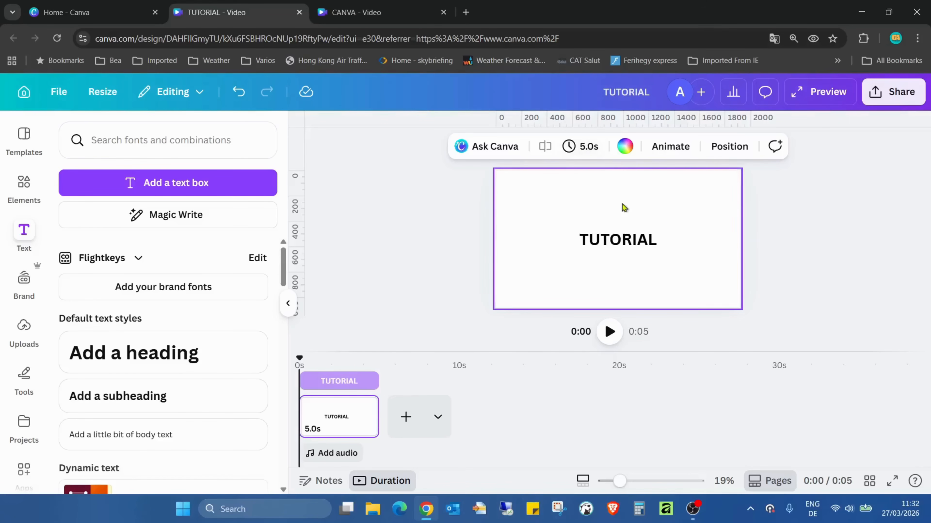
Step: Change the heading's font to Anton
left_click(640, 245)
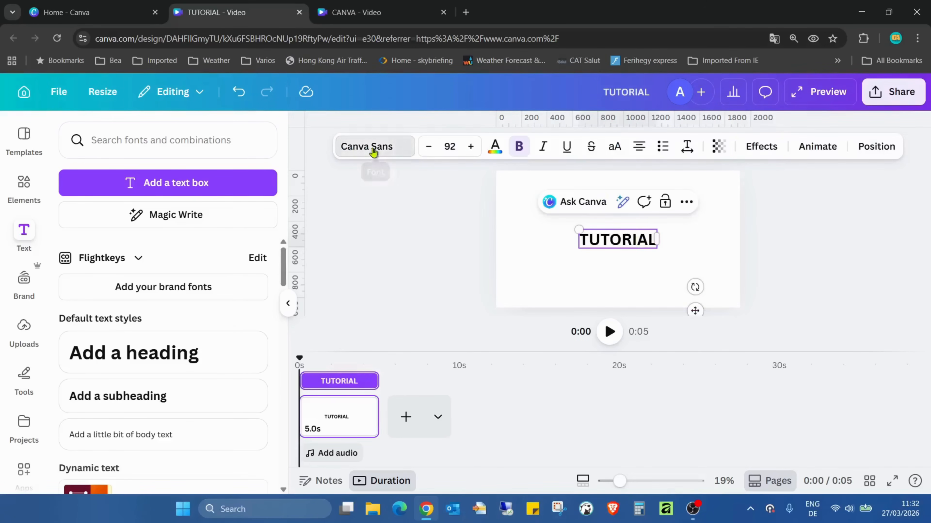
left_click(357, 147)
scroll(208, 238, "down", 5)
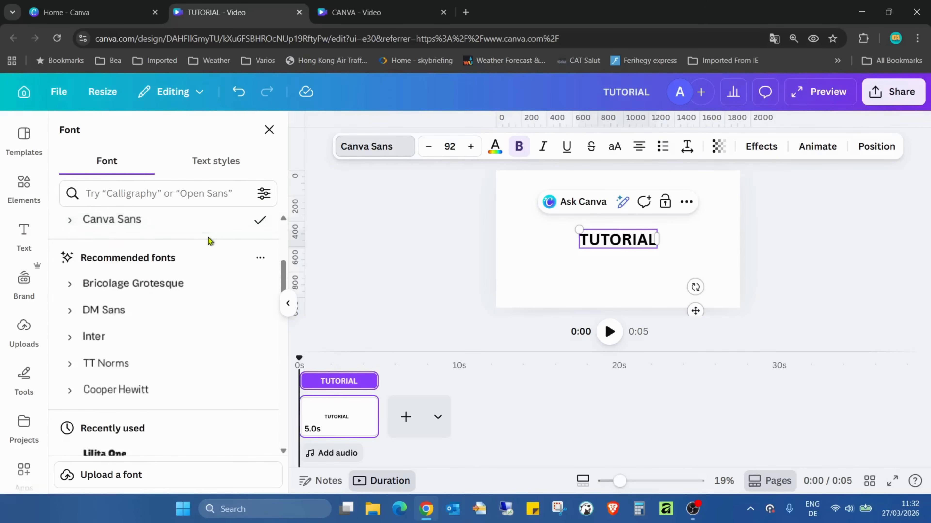
scroll(195, 268, "down", 3)
scroll(195, 269, "down", 2)
left_click(167, 297)
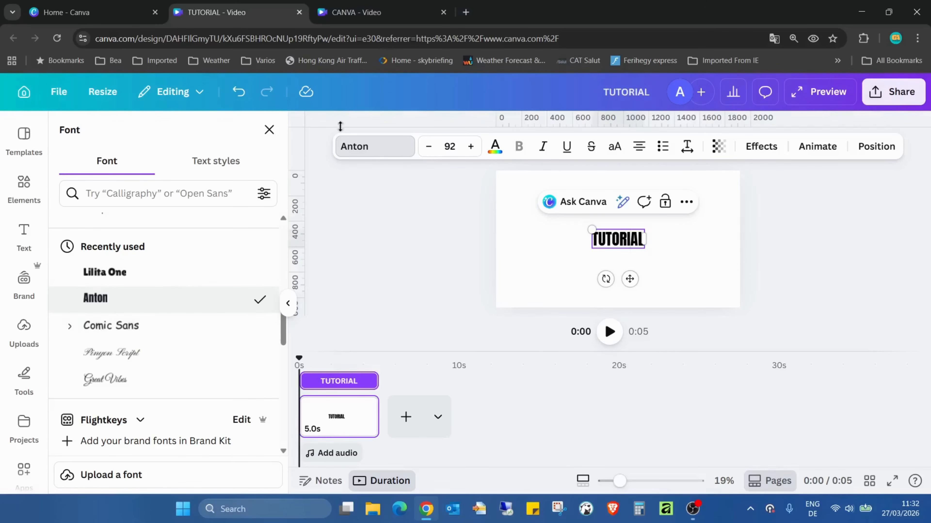
left_click(367, 12)
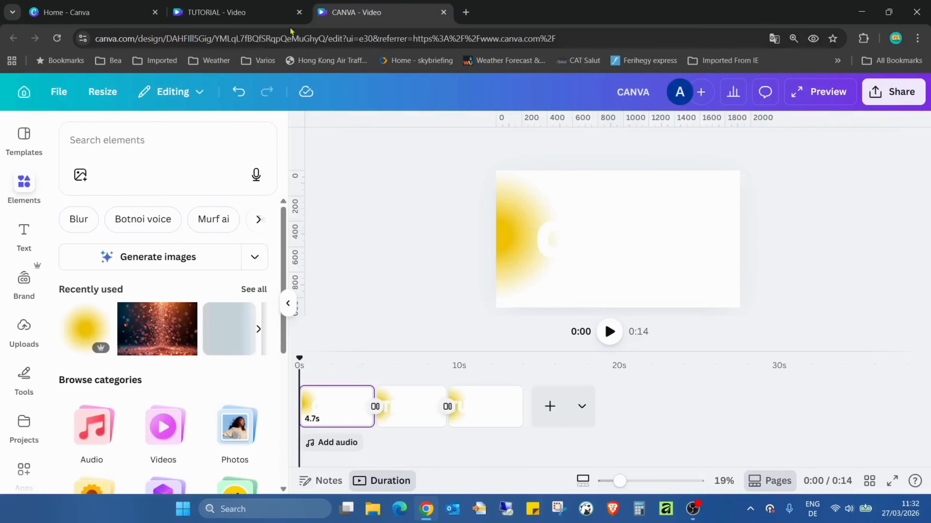
left_click(257, 13)
Step: Enlarge the TUTORIAL heading to font size 331 so it fills most of the page width
left_click(509, 296)
left_click(607, 246)
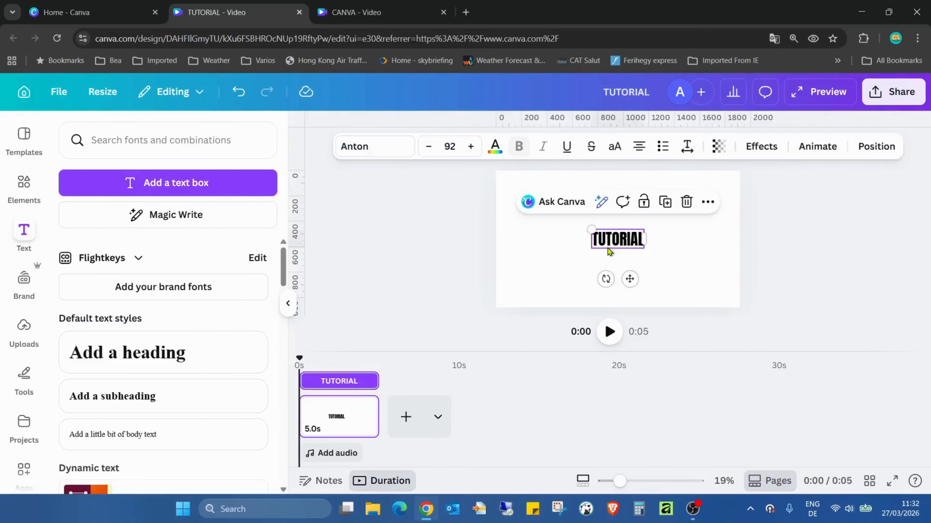
left_click(677, 249)
left_click(640, 240)
left_click_drag(654, 255, 598, 229)
left_click_drag(729, 204, 702, 209)
left_click_drag(655, 236, 669, 236)
left_click_drag(713, 209, 707, 211)
left_click_drag(673, 243, 677, 238)
Step: Align the heading to the vertical middle of the page
left_click(862, 148)
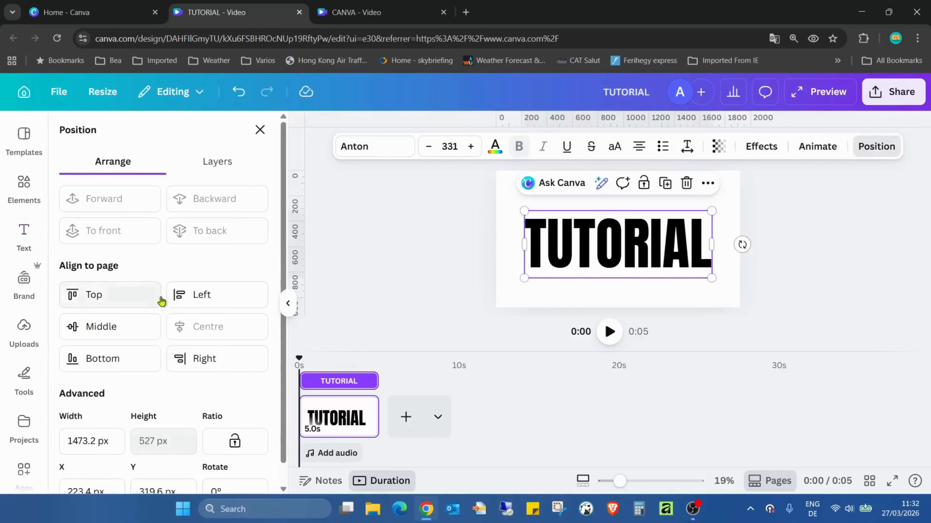
left_click(141, 324)
left_click(760, 327)
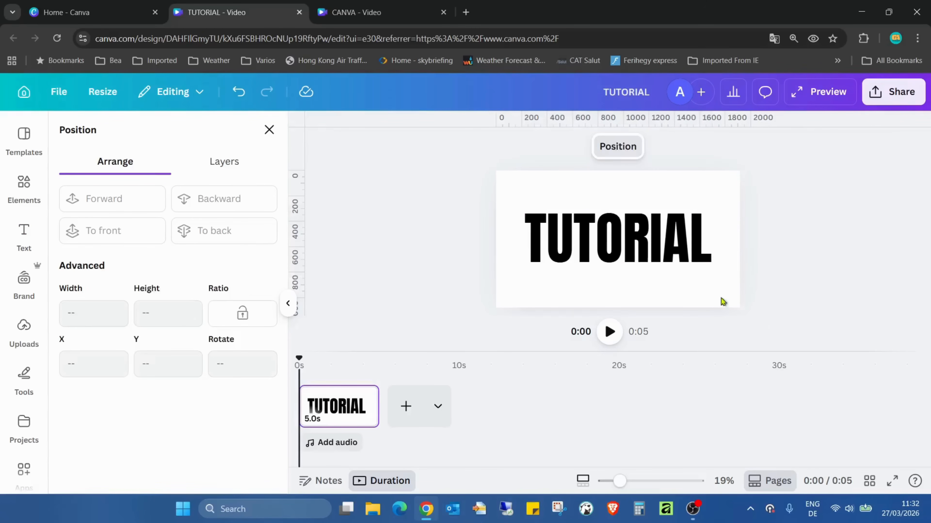
Step: Select the heading's text and set its colour to white
left_click(542, 238)
left_click(569, 207)
left_click_drag(528, 239, 699, 237)
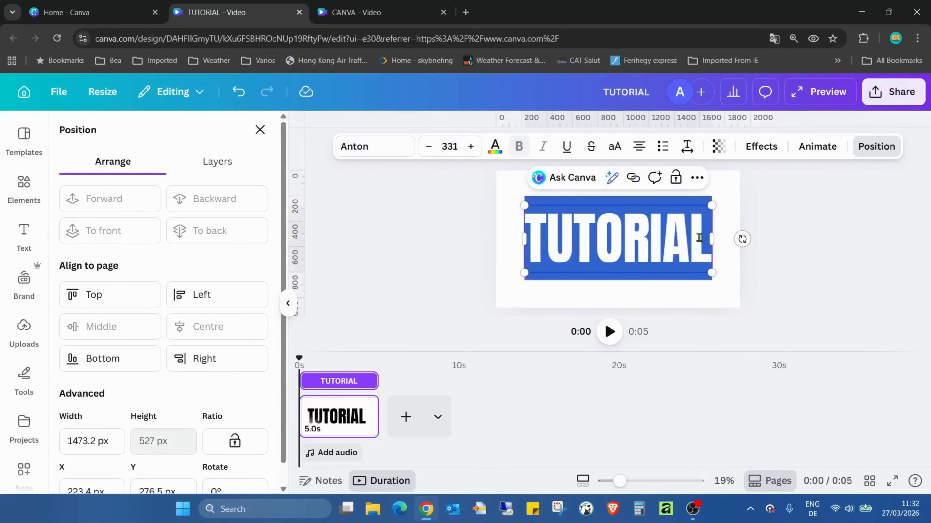
left_click(494, 145)
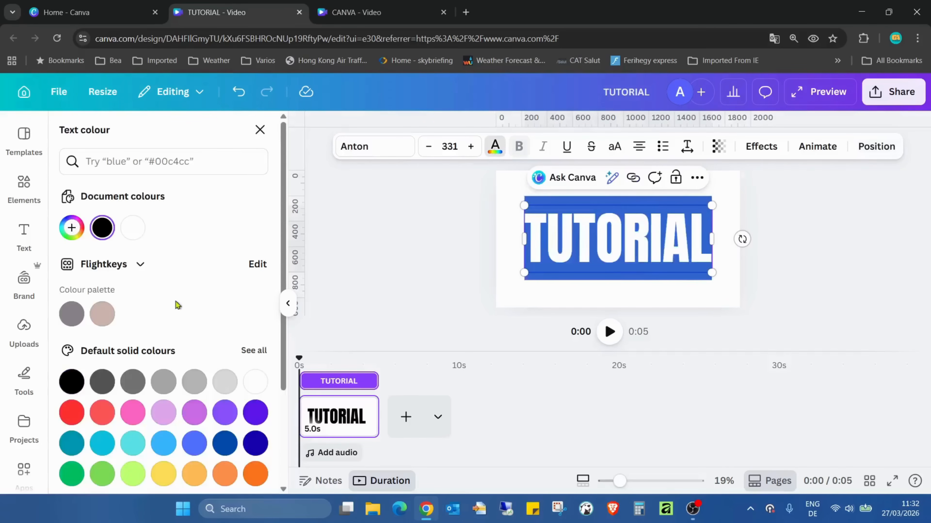
left_click(134, 228)
left_click(834, 288)
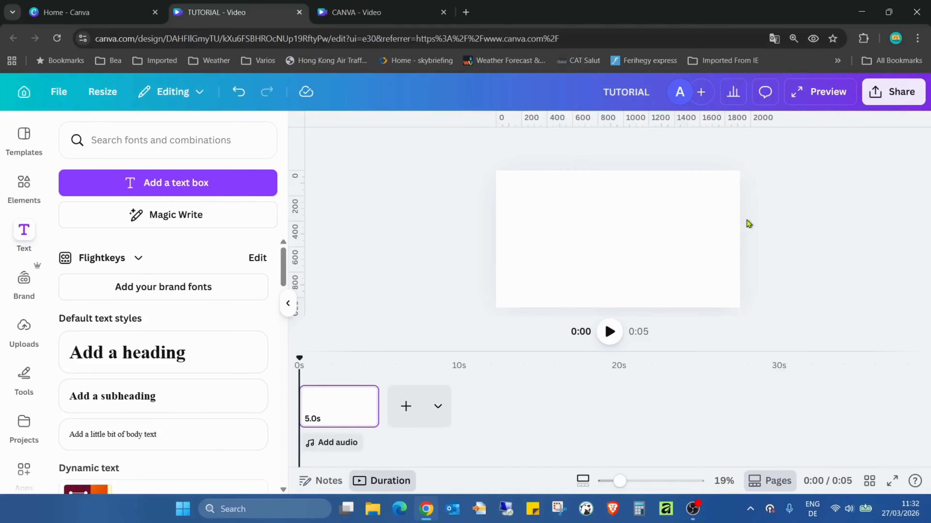
Step: Search elements for blur graphics, add the pink blur graphic, and place it just off the page's left edge
left_click(23, 185)
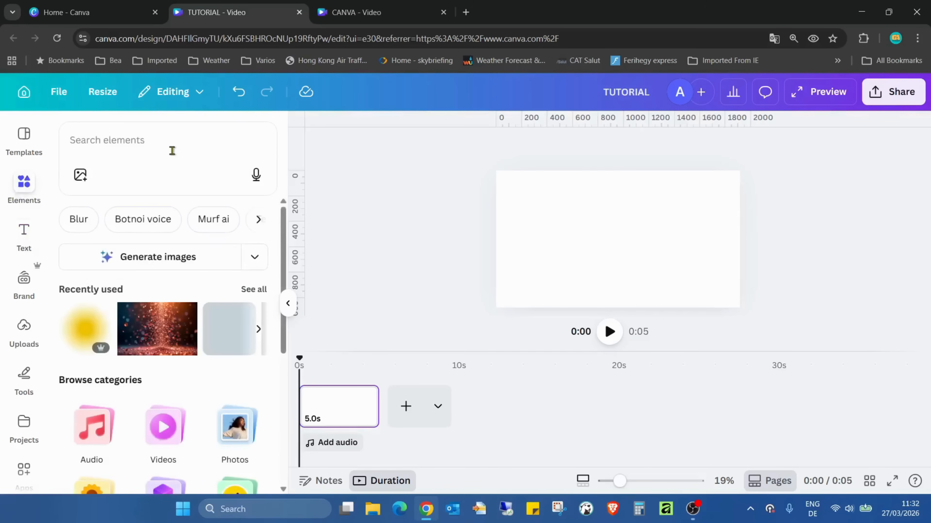
type("bli")
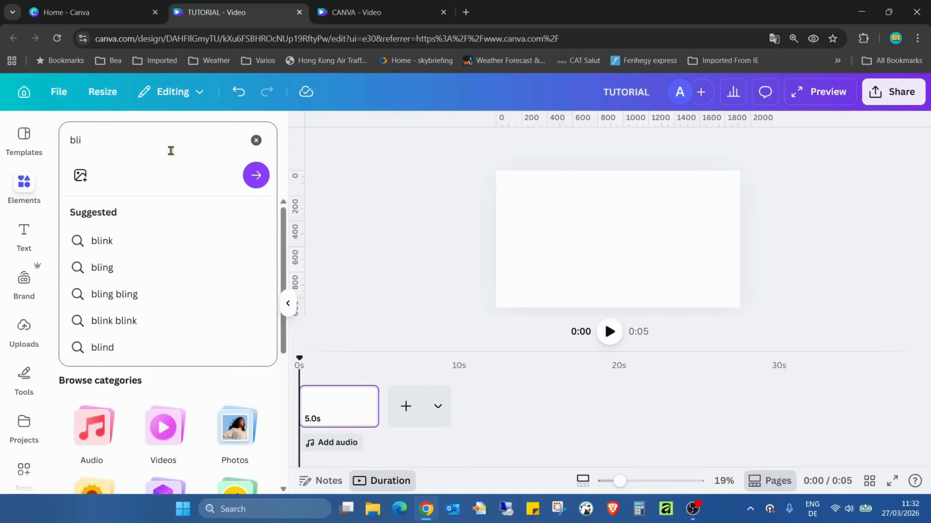
key("BackSpace")
type("ur")
key("Return")
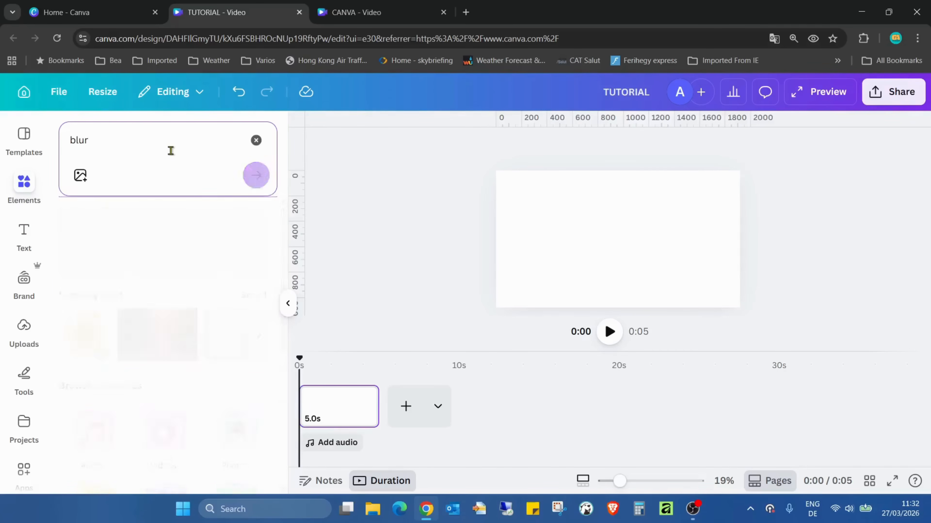
left_click(122, 224)
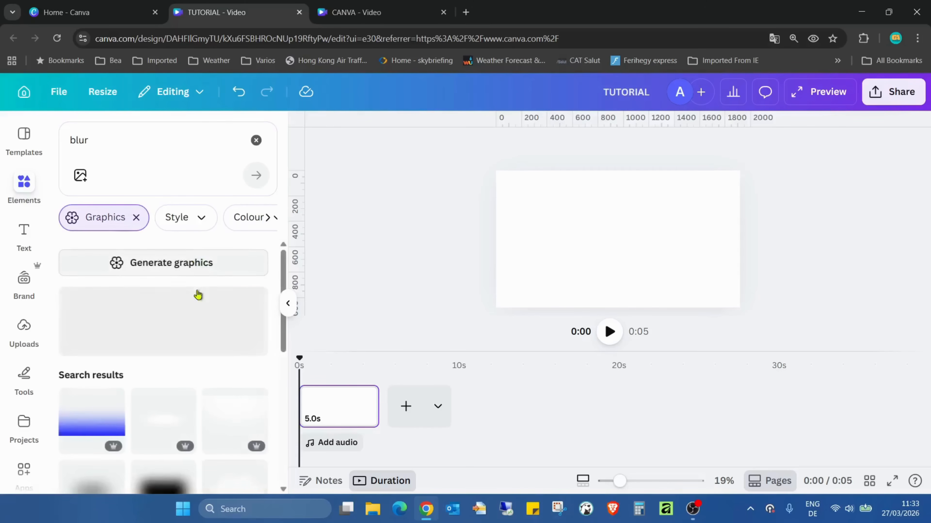
scroll(205, 286, "down", 3)
scroll(206, 272, "down", 3)
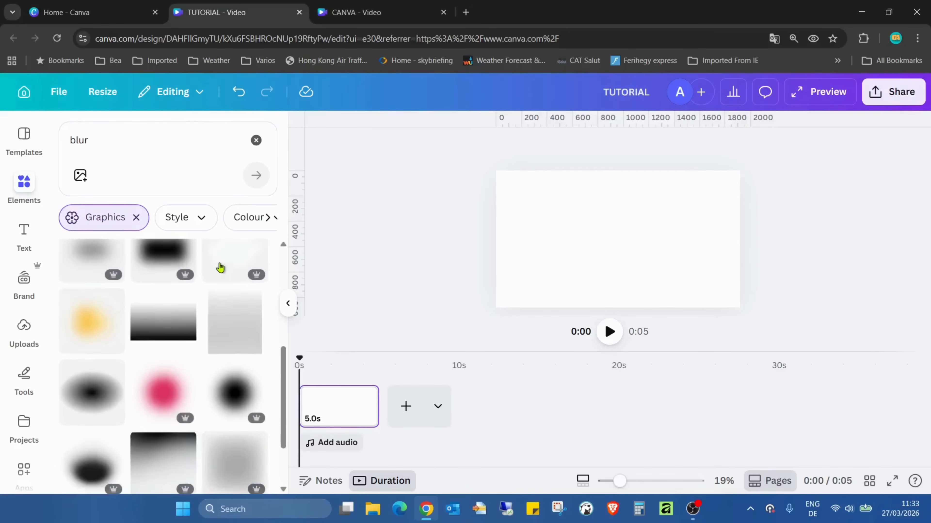
left_click(168, 338)
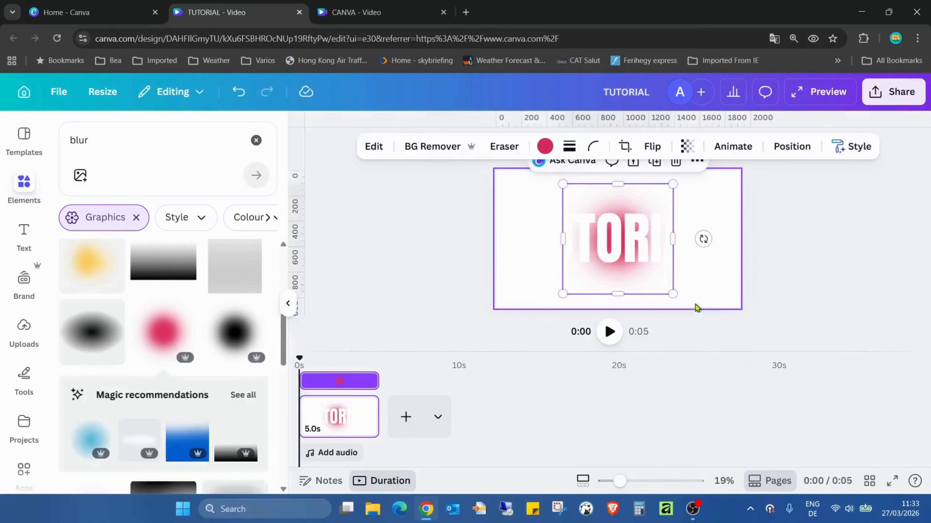
left_click_drag(676, 294, 678, 299)
left_click_drag(648, 201, 478, 196)
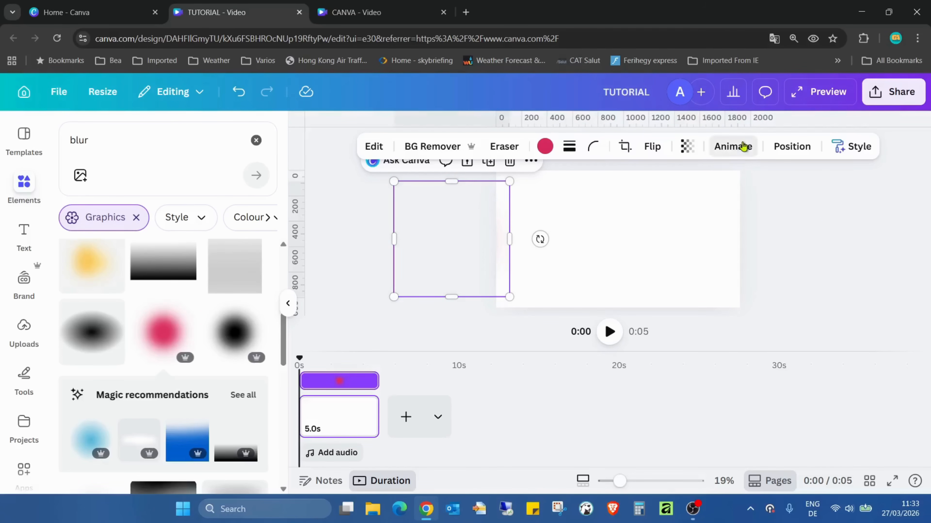
Step: Create a motion path animation that moves the pink blur horizontally across the page to the right edge
left_click(727, 146)
left_click(160, 303)
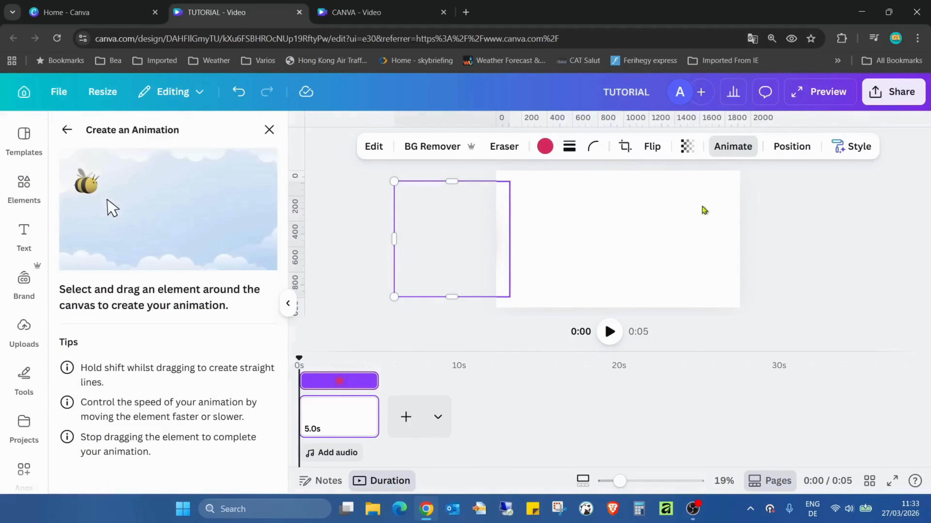
mouse_move(494, 215)
left_mouse_down()
mouse_move(826, 200)
mouse_move(483, 201)
left_mouse_up()
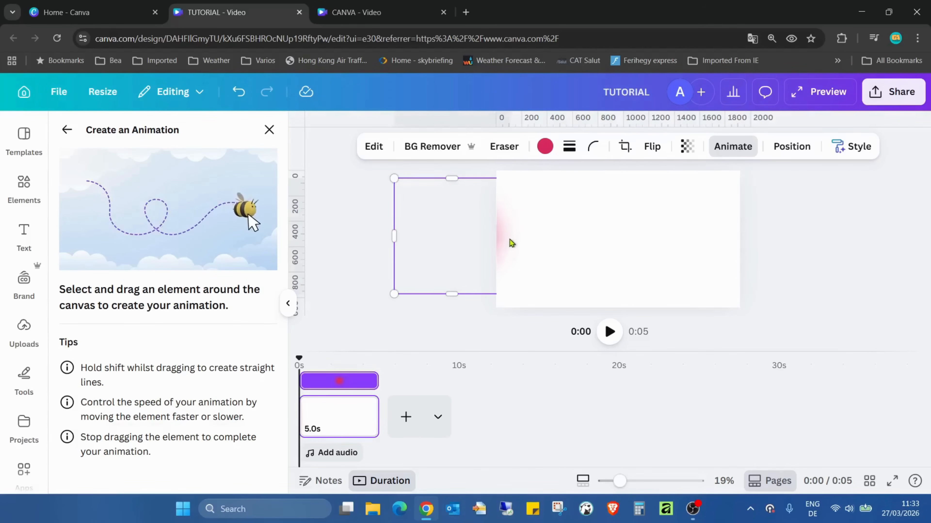
left_click_drag(614, 231, 808, 236)
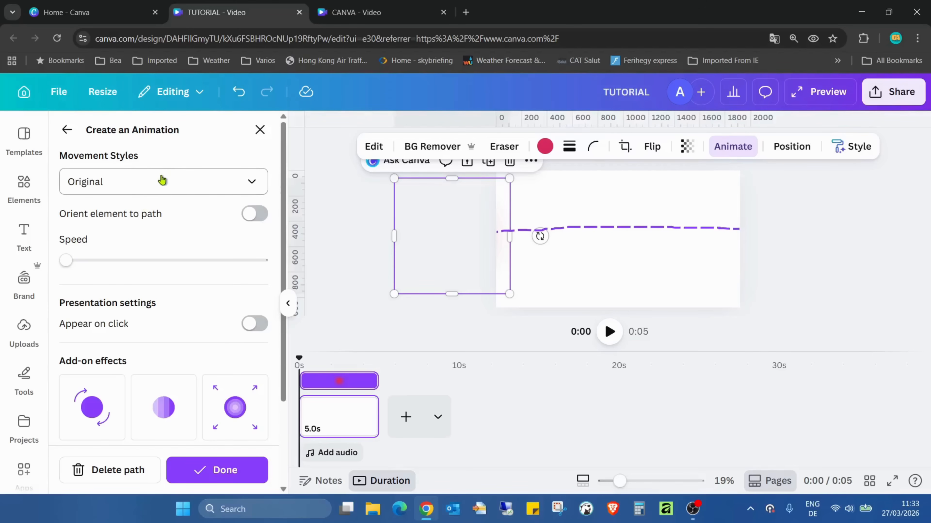
Step: Set the animation's movement style to Steady and its speed to the slowest, then finish the animation
left_click(175, 181)
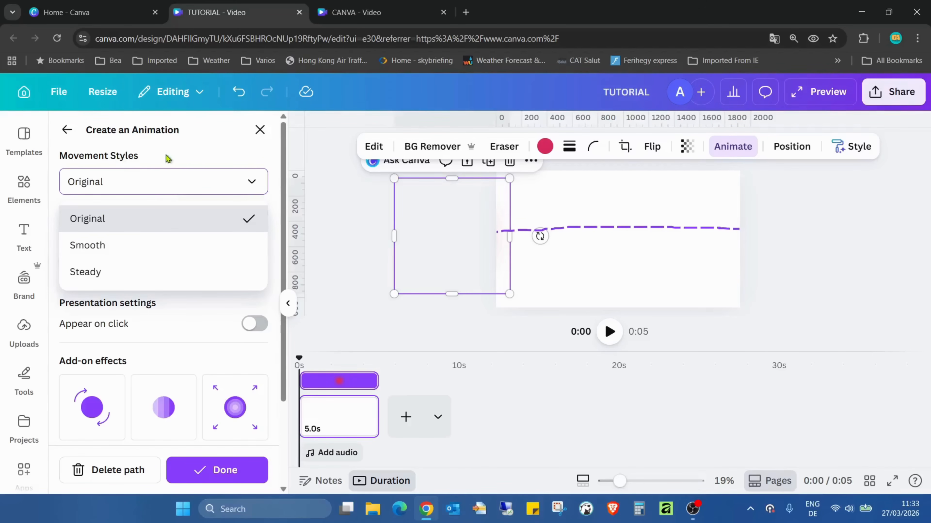
left_click(124, 246)
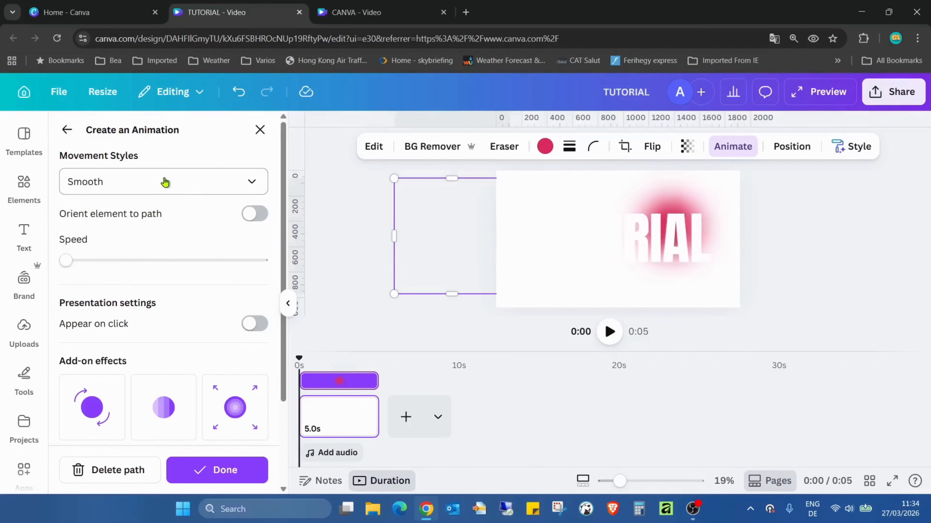
left_click(164, 182)
left_click(137, 272)
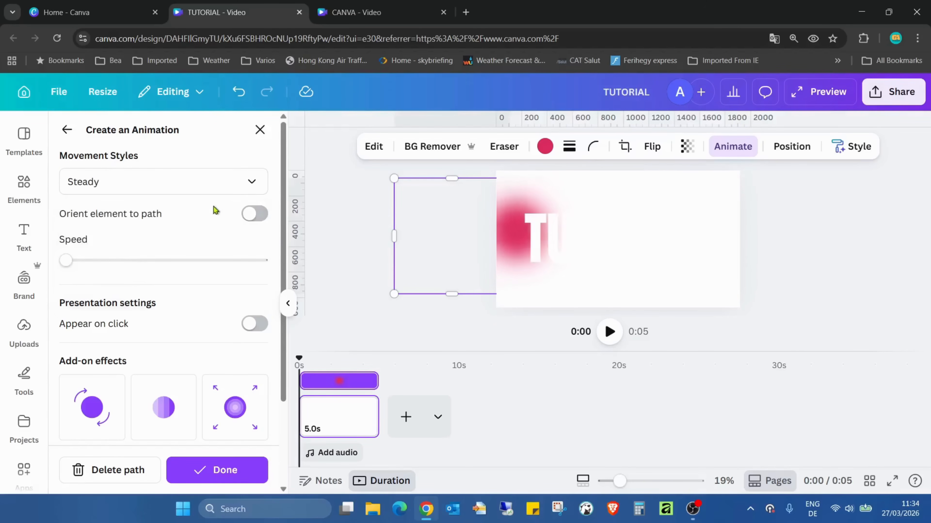
left_click(67, 259)
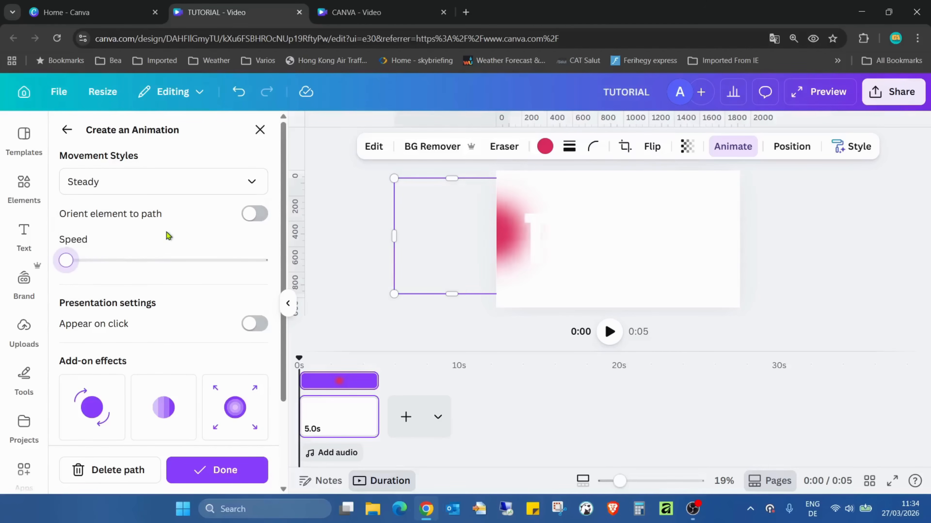
left_click(251, 467)
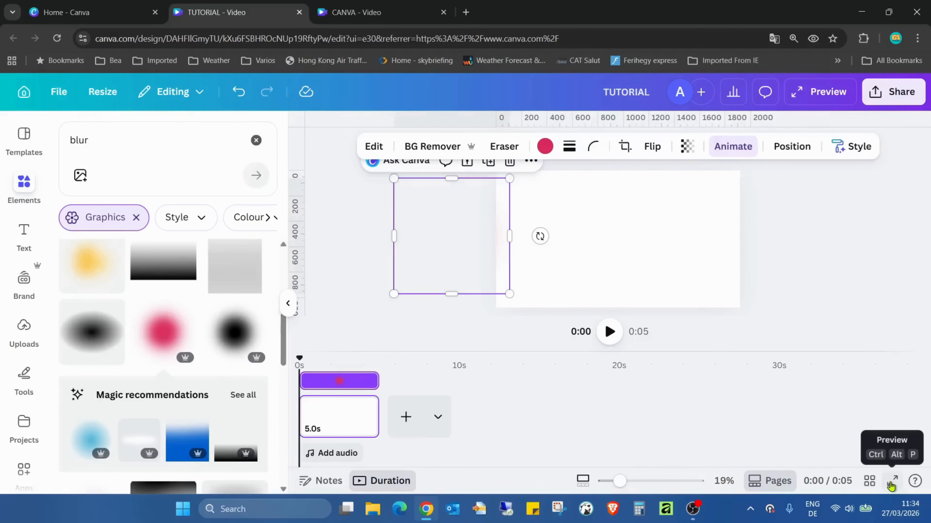
Step: Preview the video in full screen and close the preview
left_click(893, 481)
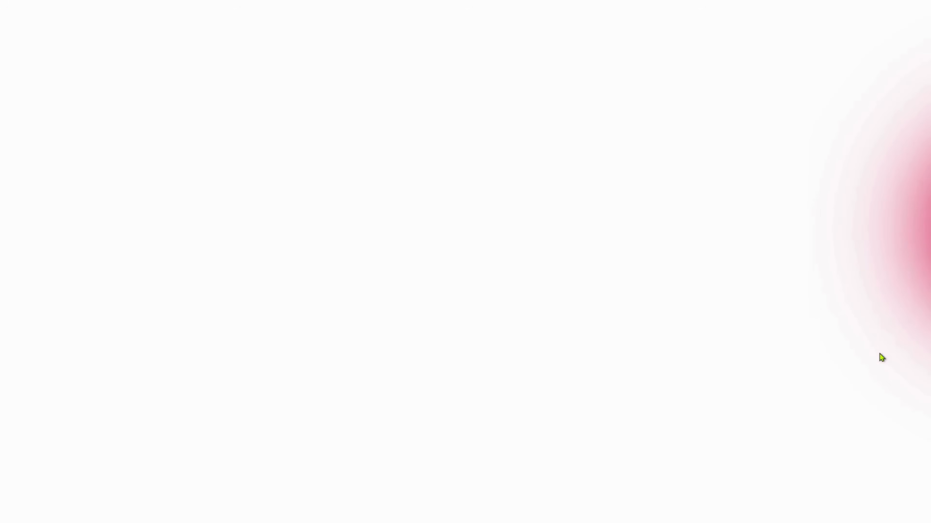
key("Escape")
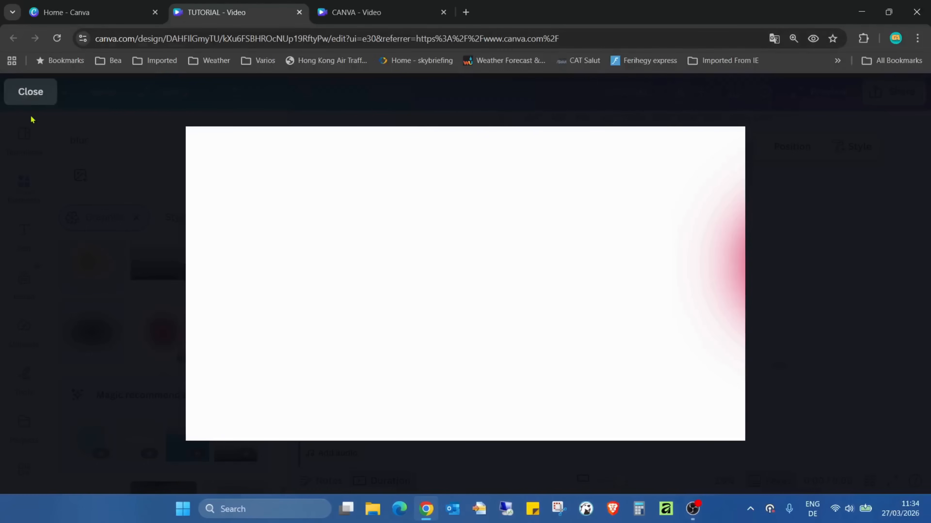
left_click(29, 94)
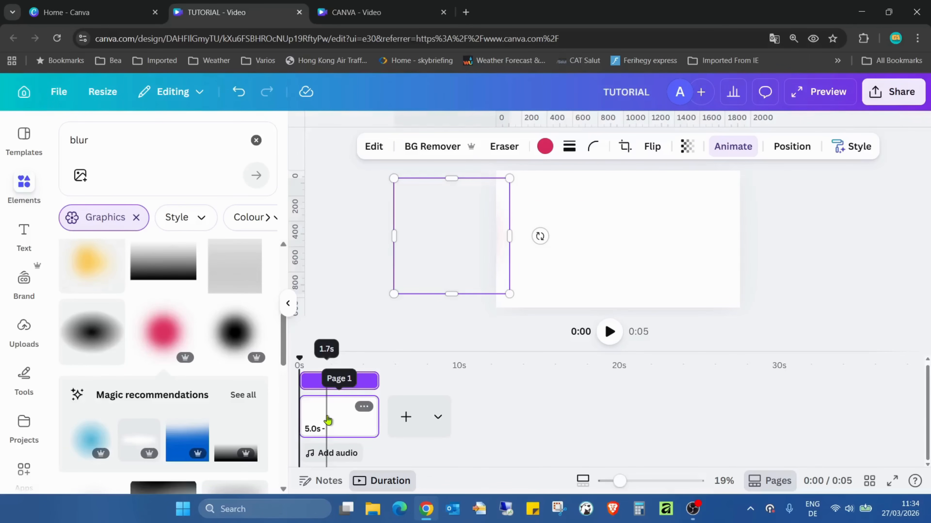
Step: Duplicate the first page of the video
right_click(345, 422)
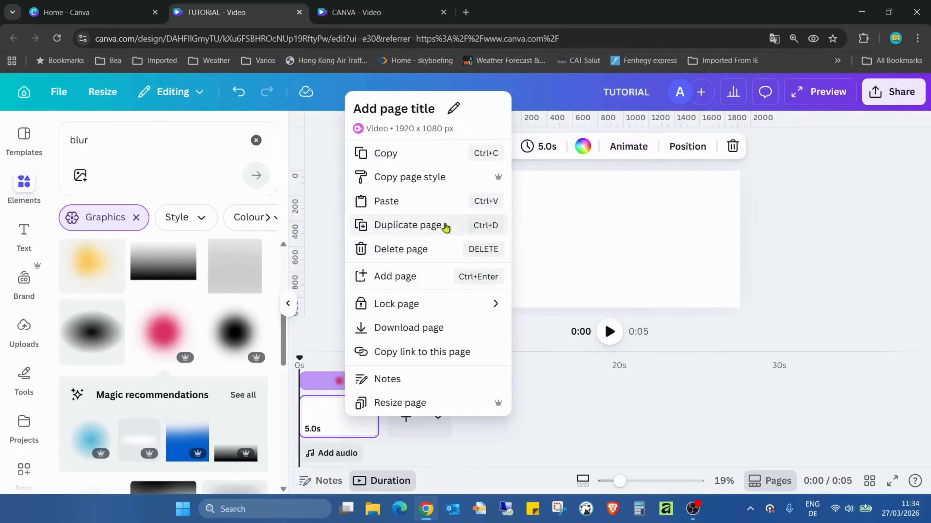
left_click(408, 225)
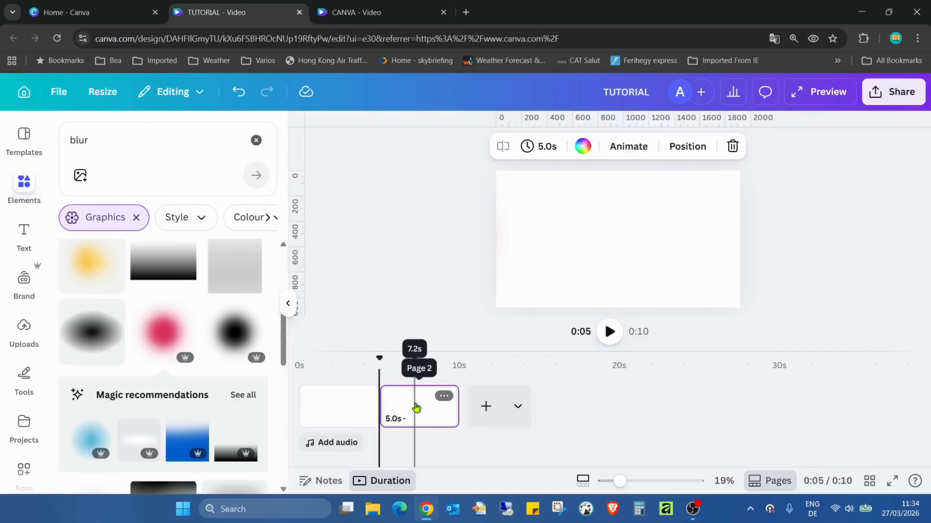
Step: Duplicate the second page of the video
right_click(416, 408)
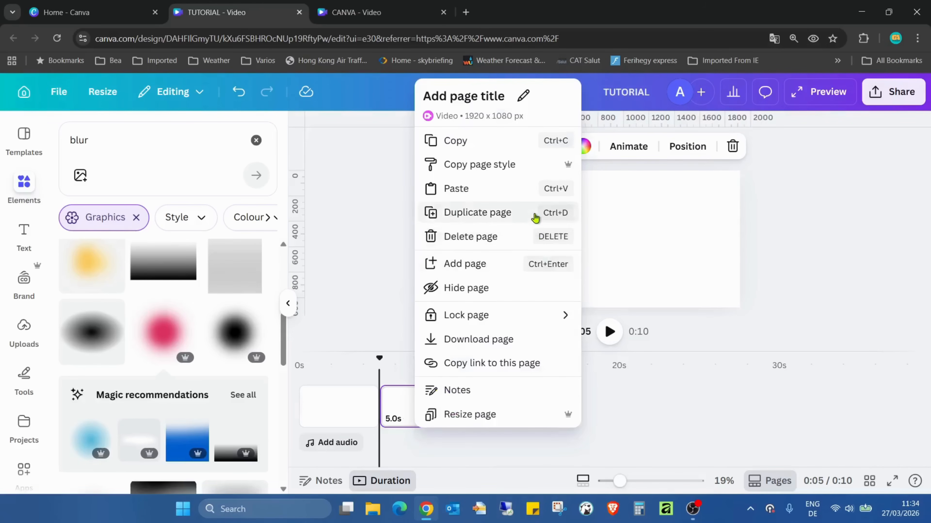
left_click(534, 216)
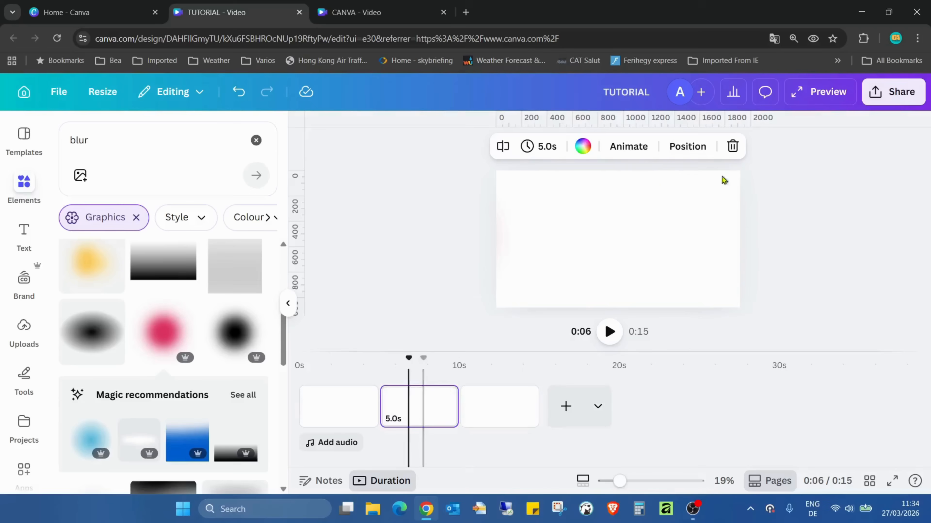
Step: Replace the second page's text with TEACHER
double_click(640, 225)
type("TEACHER")
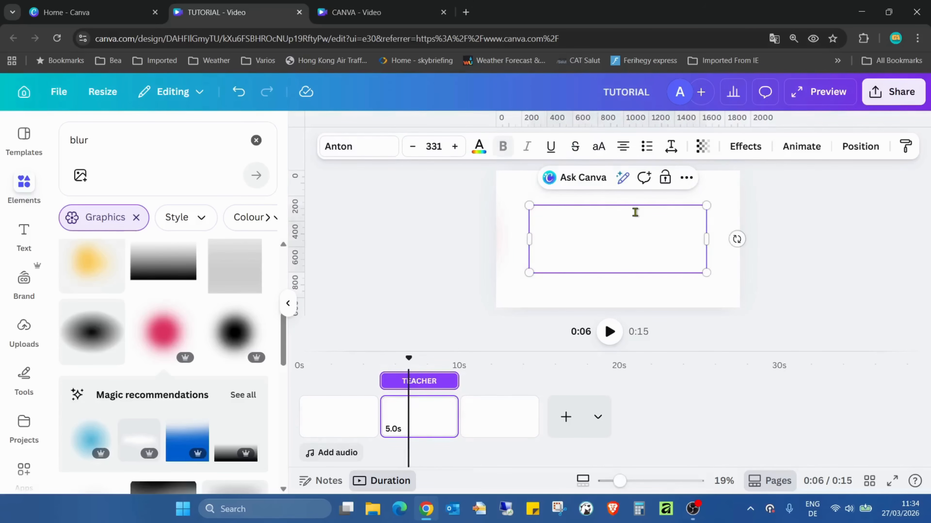
Step: Replace the first page's TUTORIAL text with CANVA
left_click(341, 430)
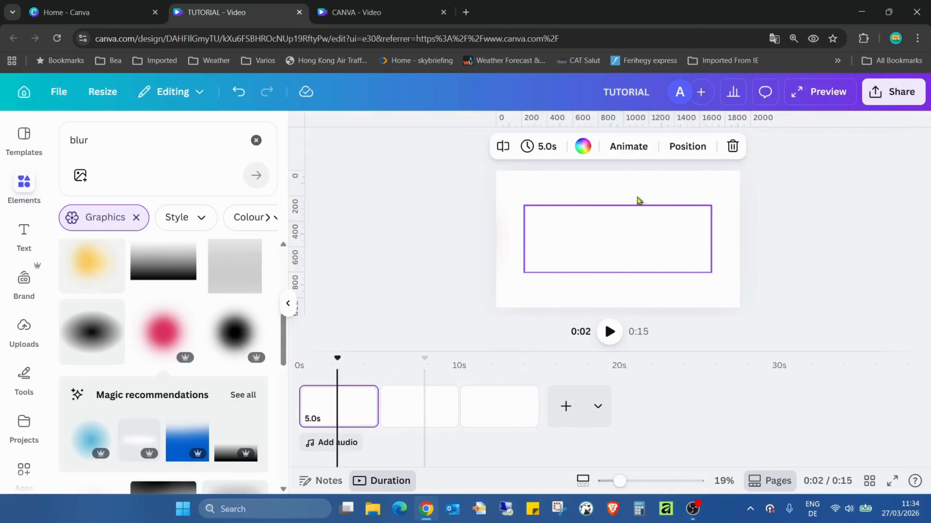
left_click(639, 230)
double_click(638, 228)
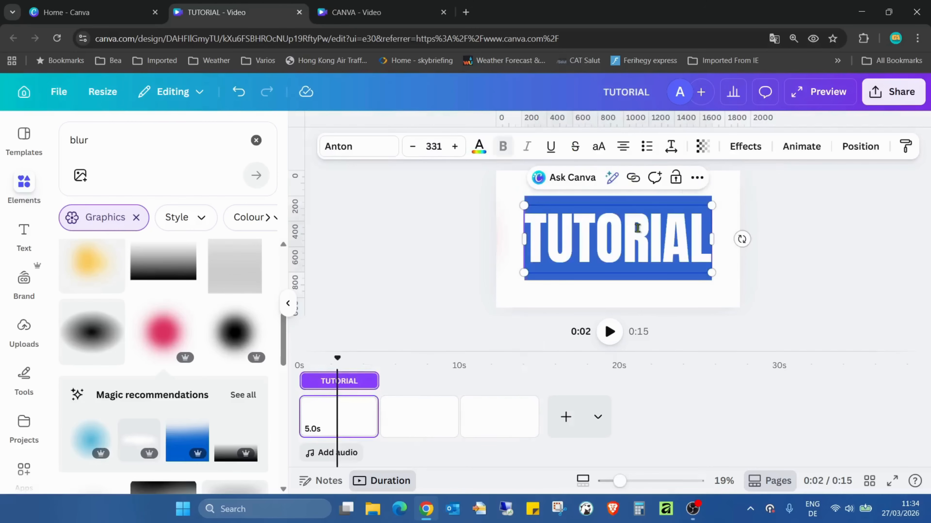
type("CANVA")
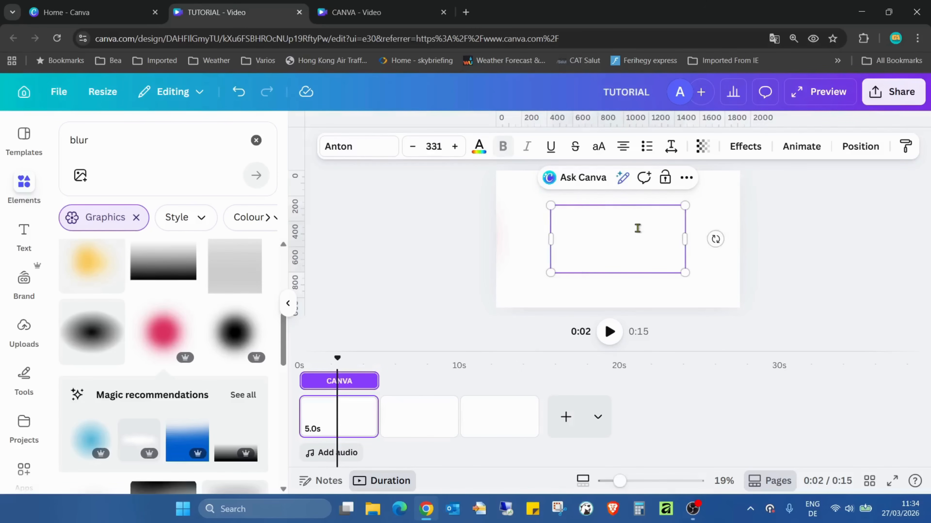
Step: Play the video in full screen, then exit the full-screen view
left_click(901, 485)
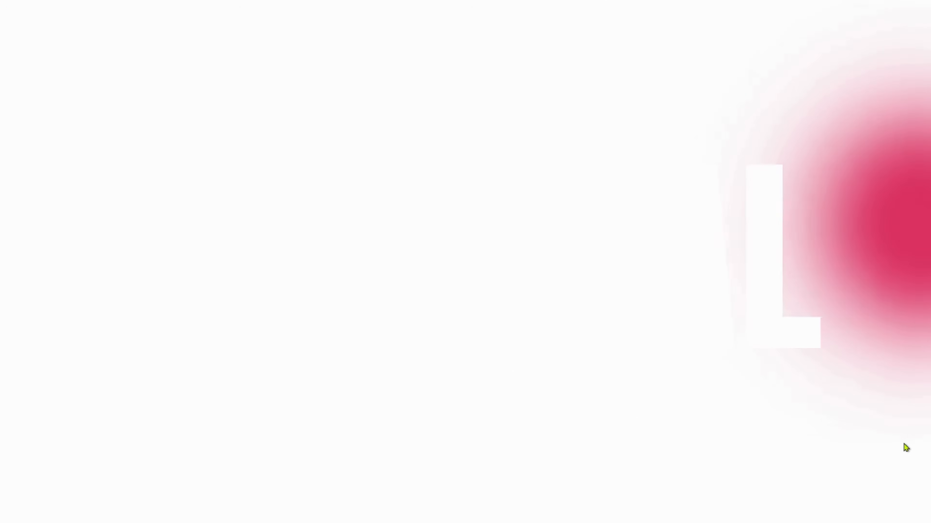
key("Escape")
left_click(54, 85)
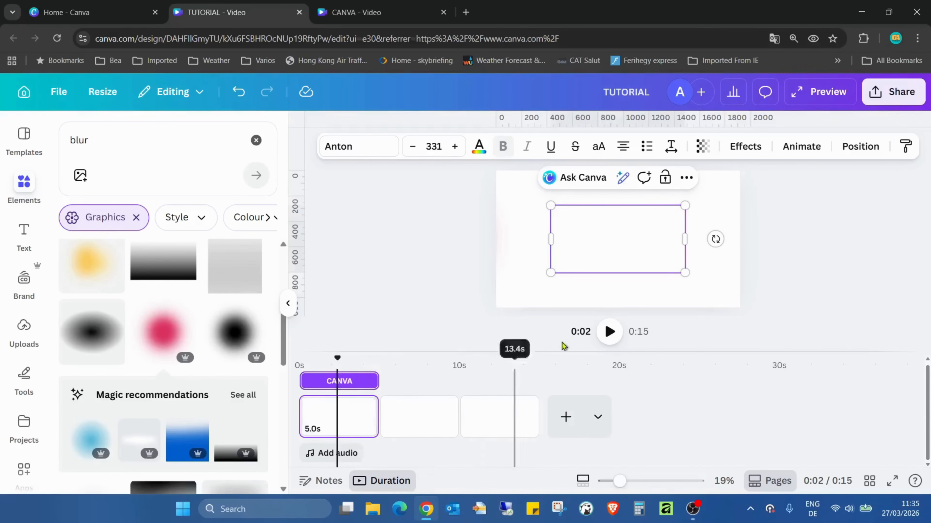
Step: Add a 0.5-second Dissolve transition between pages and apply it between all pages
left_click(403, 418)
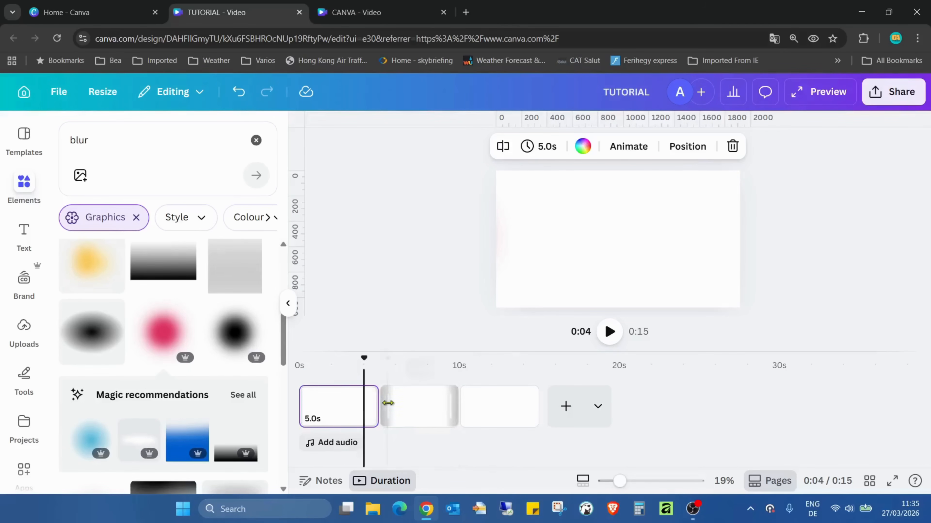
left_click(378, 419)
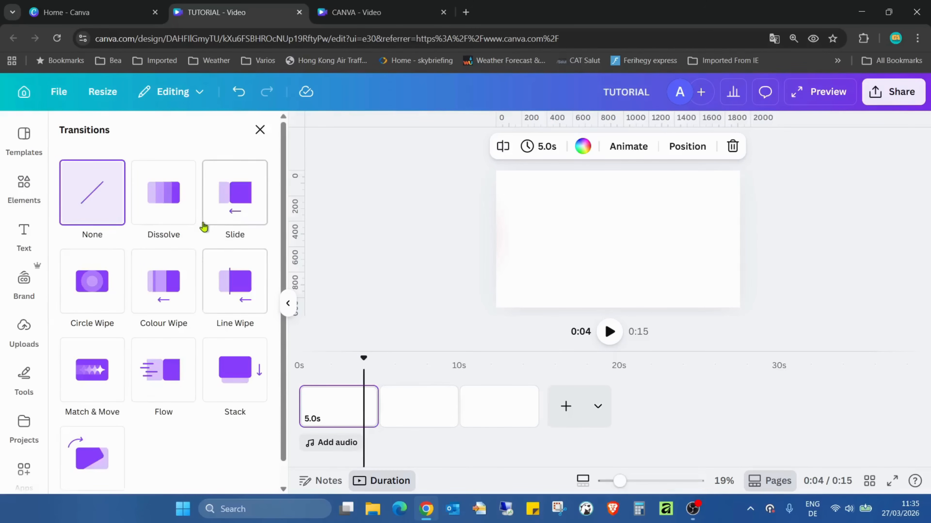
left_click(183, 219)
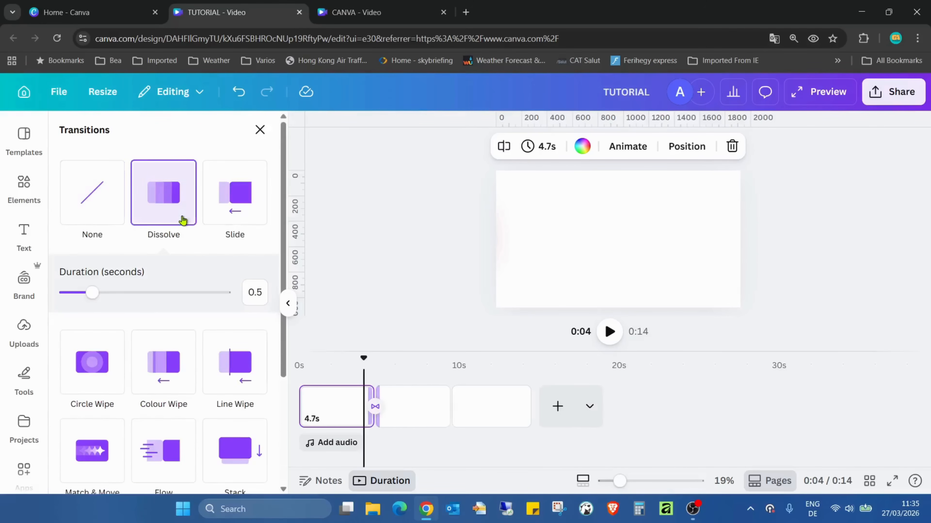
scroll(200, 403, "down", 5)
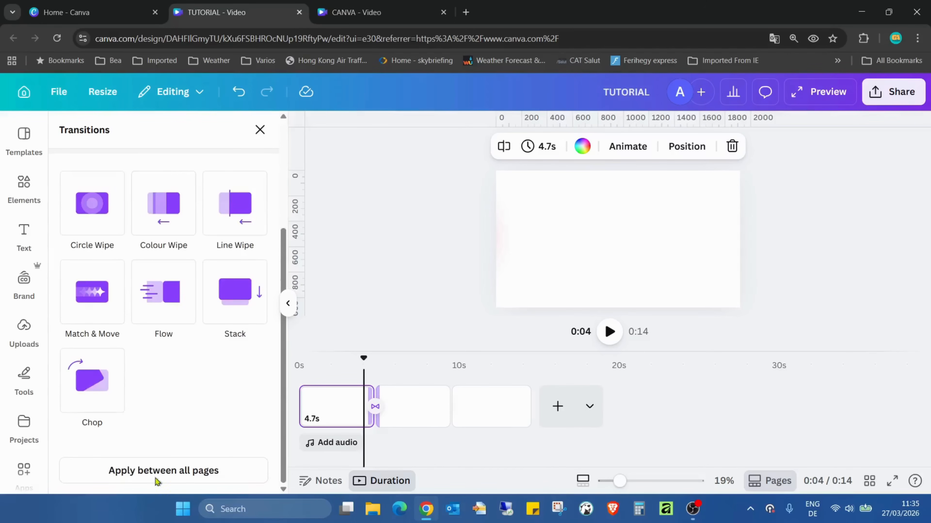
left_click(156, 472)
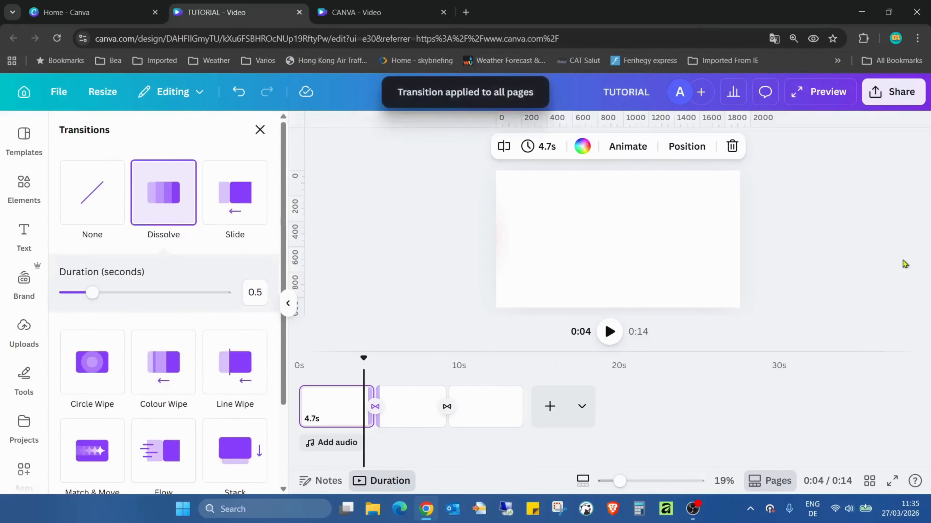
Step: Preview the video in full screen and close the preview
left_click(887, 481)
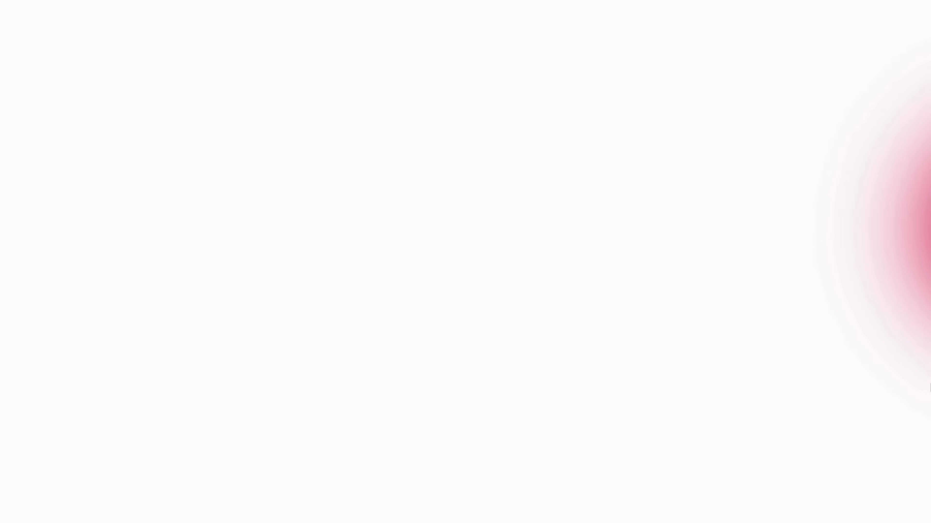
key("Escape")
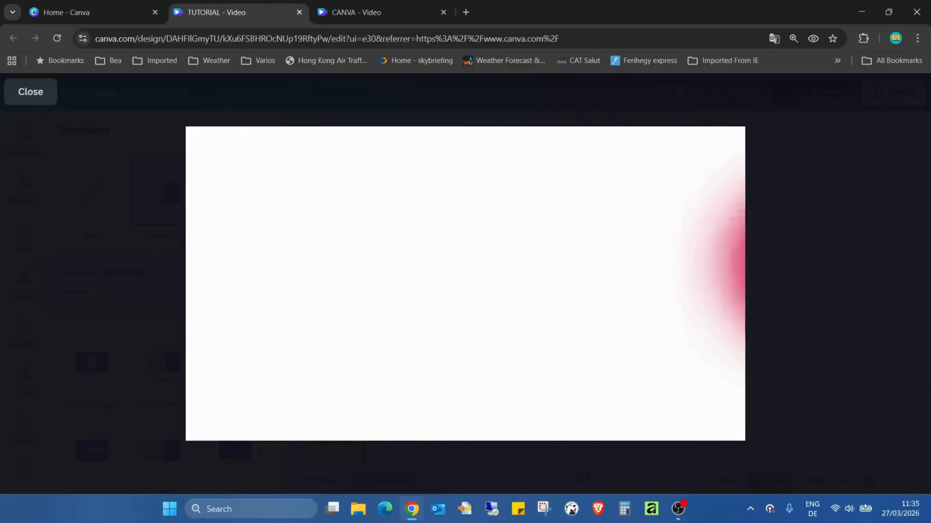
left_click(26, 91)
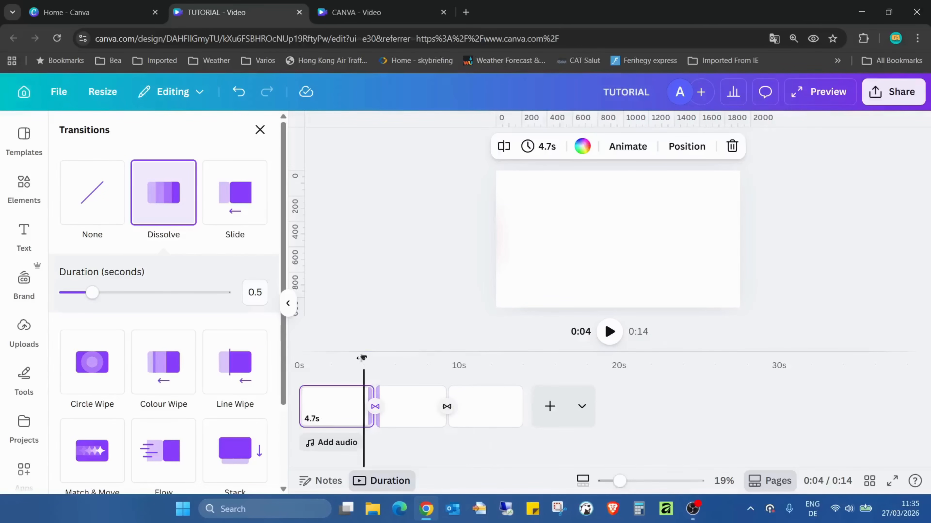
Step: Scrub through the timeline to check the blur and text across the page transitions
left_click(412, 363)
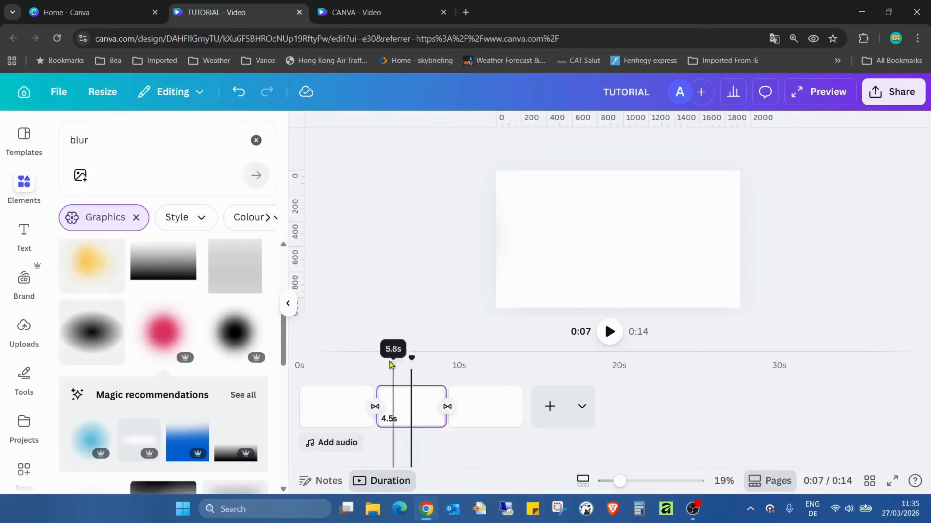
left_click_drag(397, 358, 423, 363)
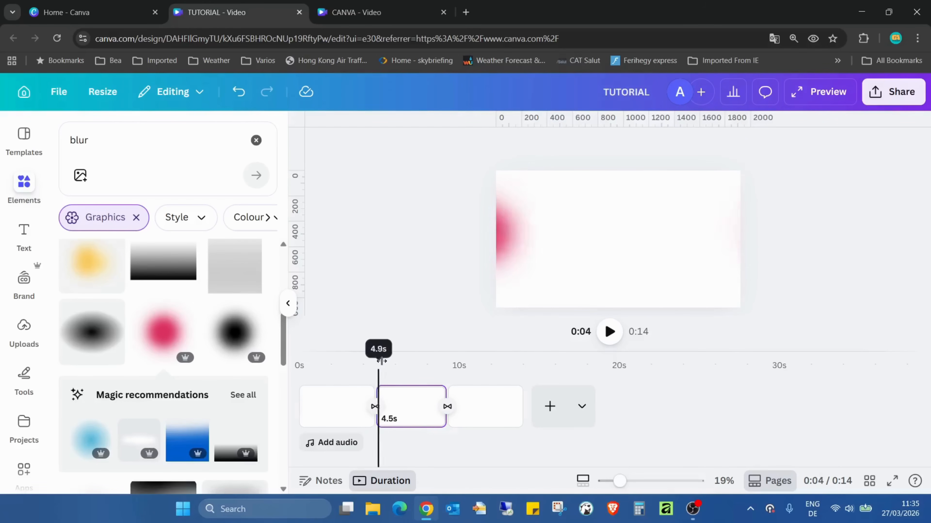
left_click_drag(450, 365, 475, 364)
left_click_drag(387, 362, 334, 355)
left_click_drag(422, 363, 499, 363)
left_click_drag(314, 367, 425, 367)
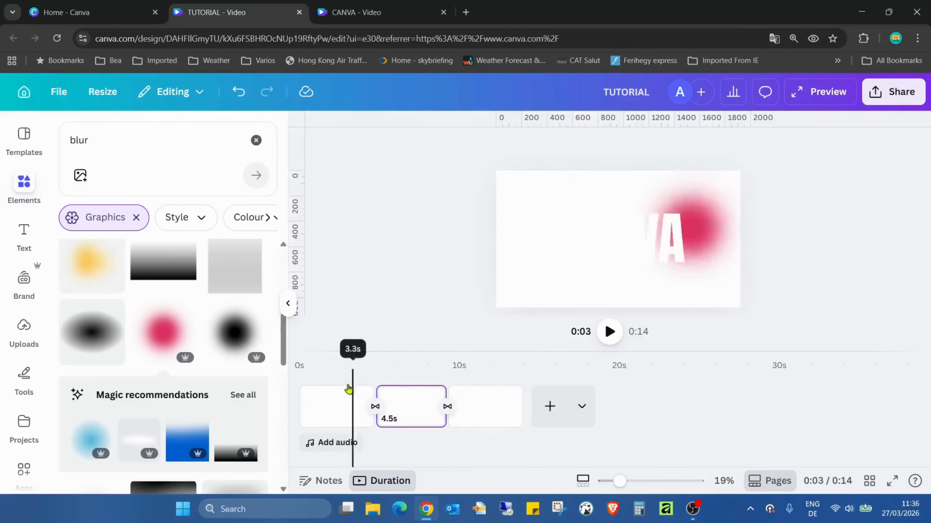
left_click_drag(353, 389, 344, 388)
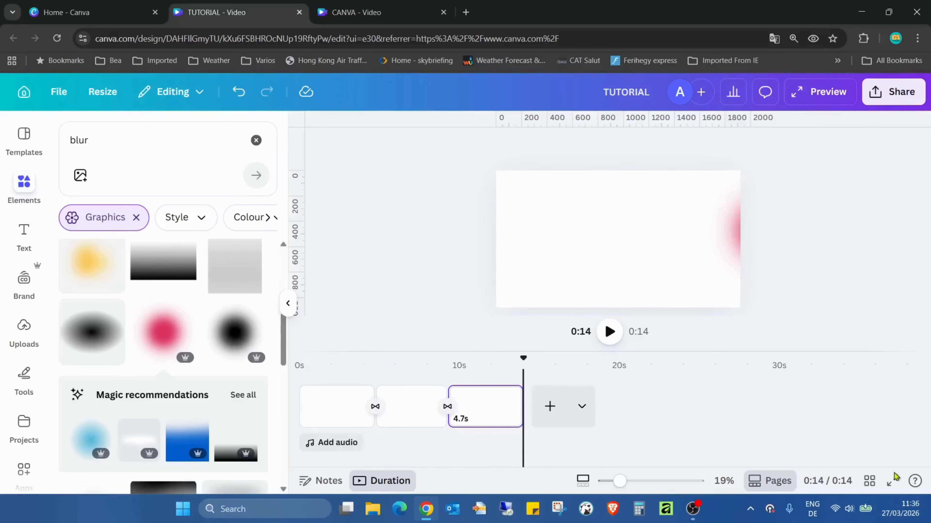
Step: Open the video in full screen and play it from the start
left_click(893, 478)
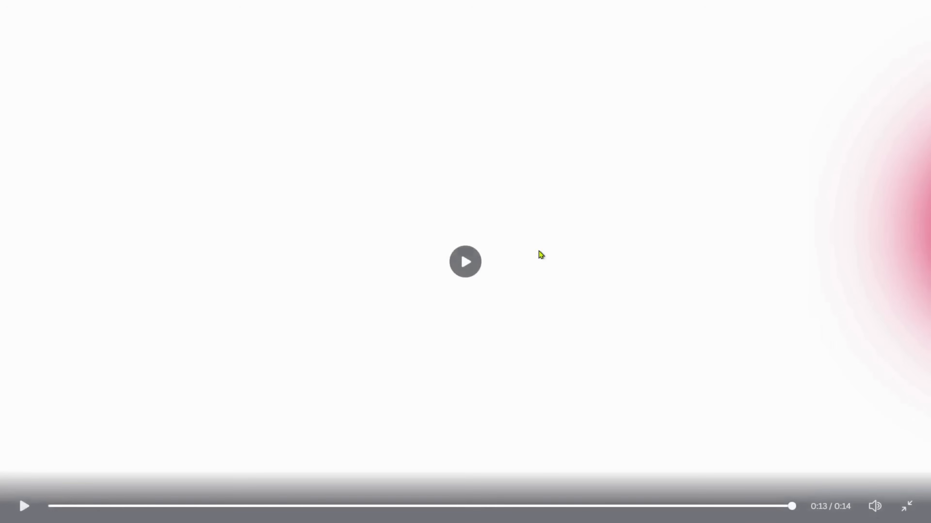
left_click(475, 266)
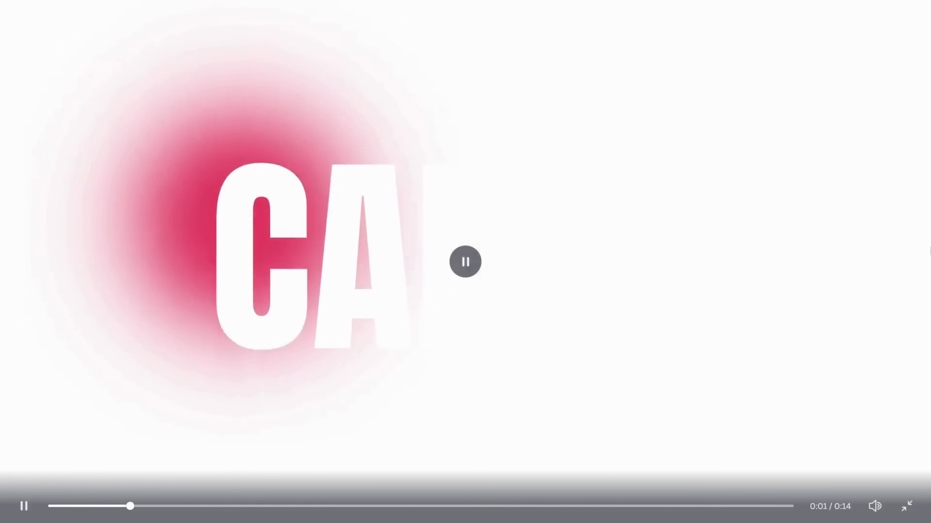